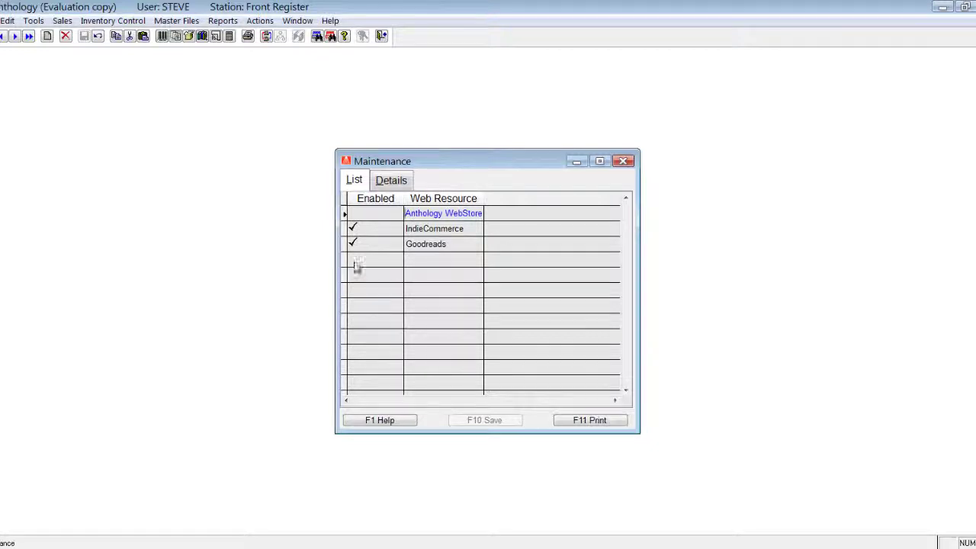
- Close the web resource maintenance list and open the inventory lookup from the cash register
click(624, 162)
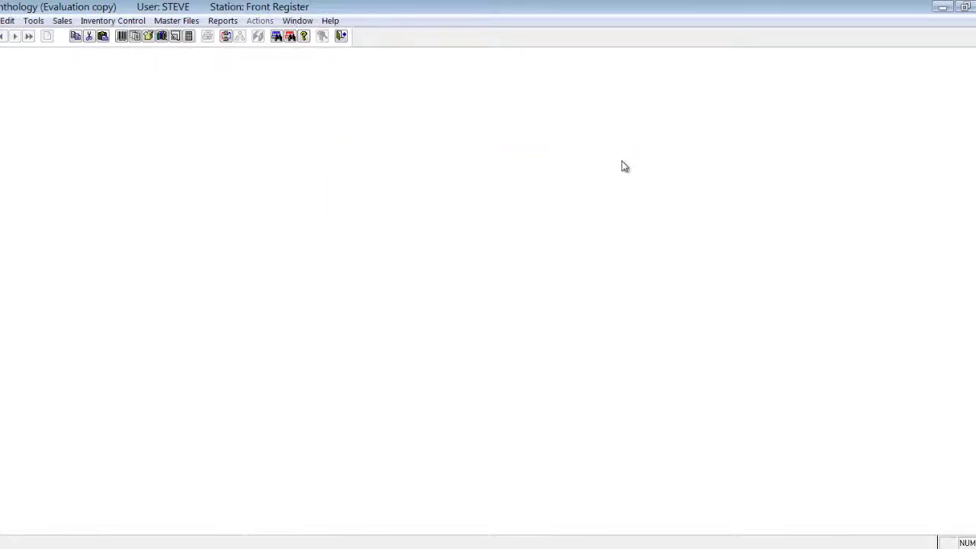
click(122, 36)
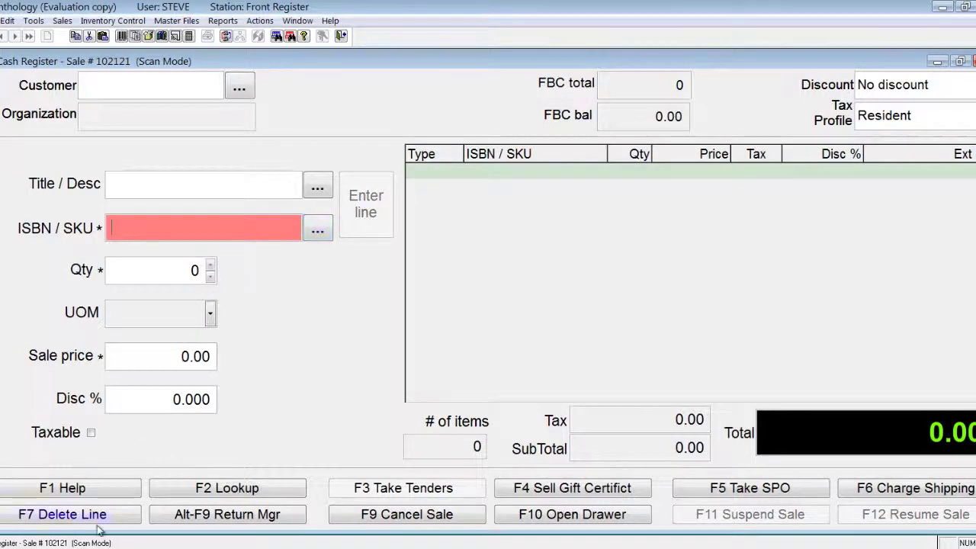
click(223, 488)
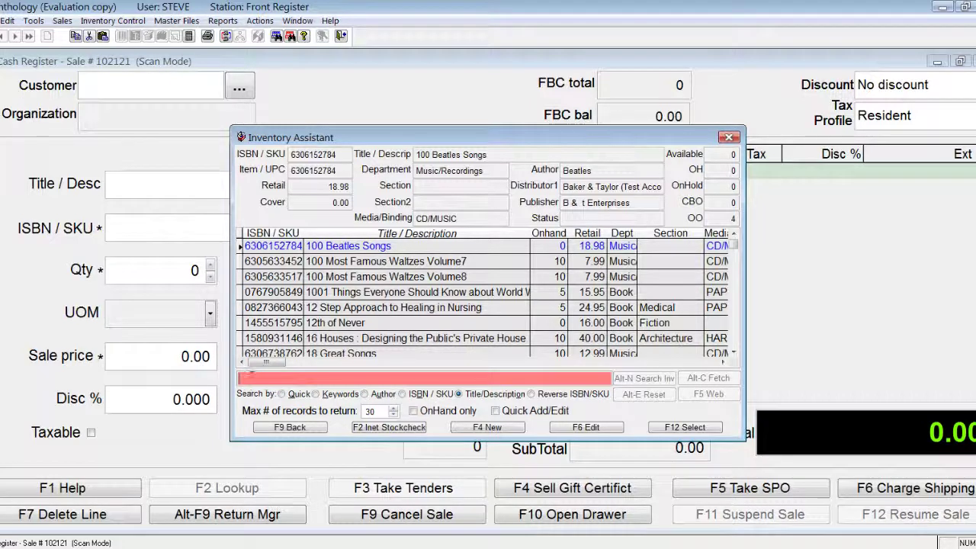
- Search the store inventory by title for MIDDLEMARCH
text(MI)
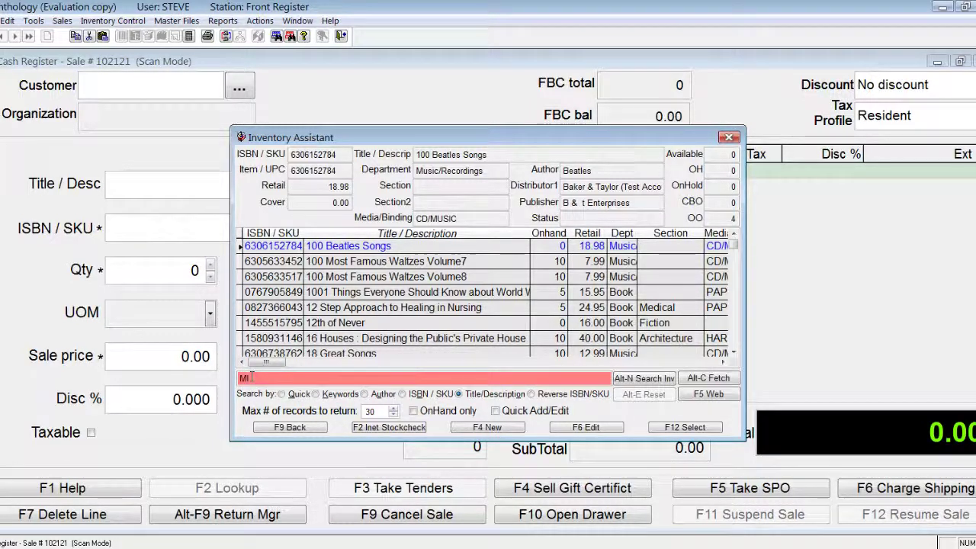
text(DDLEMARCH)
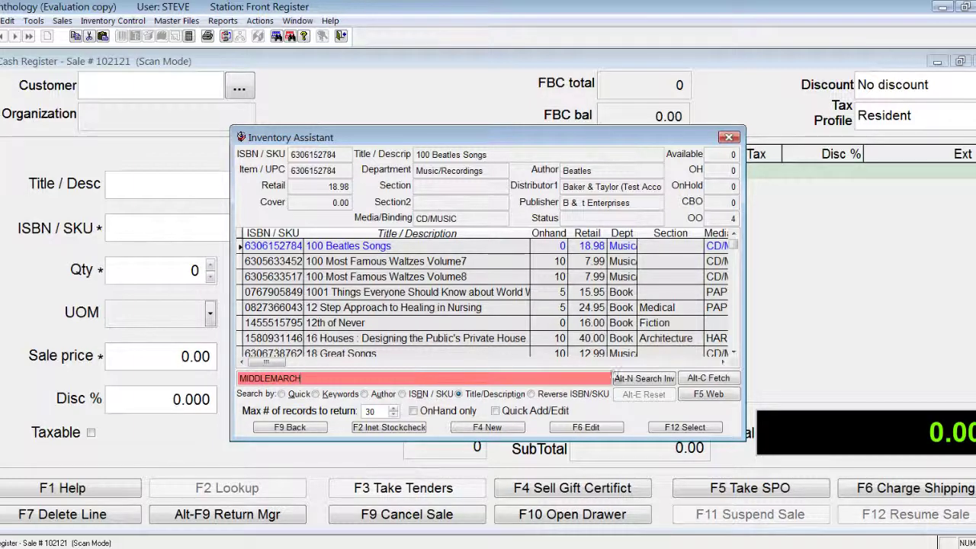
click(630, 379)
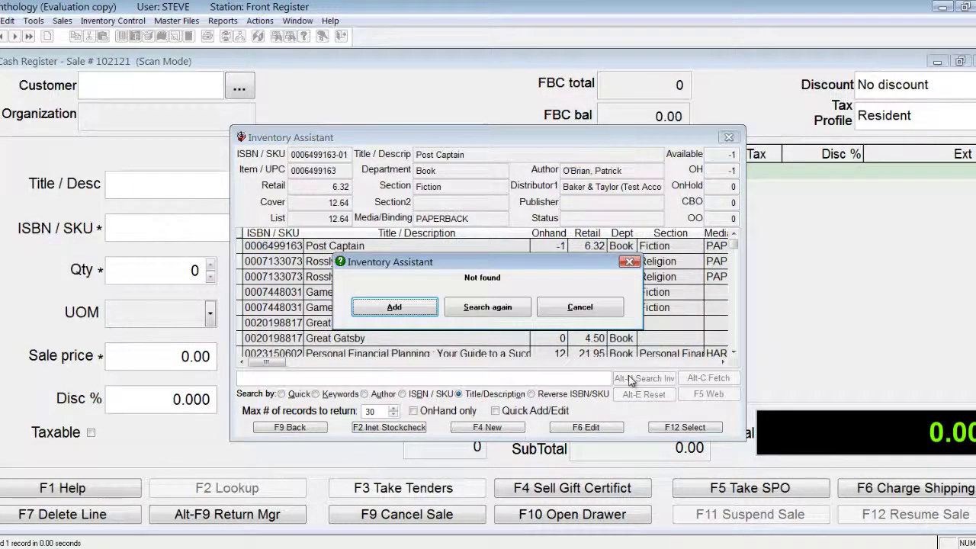
- Return to the title search and fetch records for MIDDLEMARCH from the external database
click(492, 312)
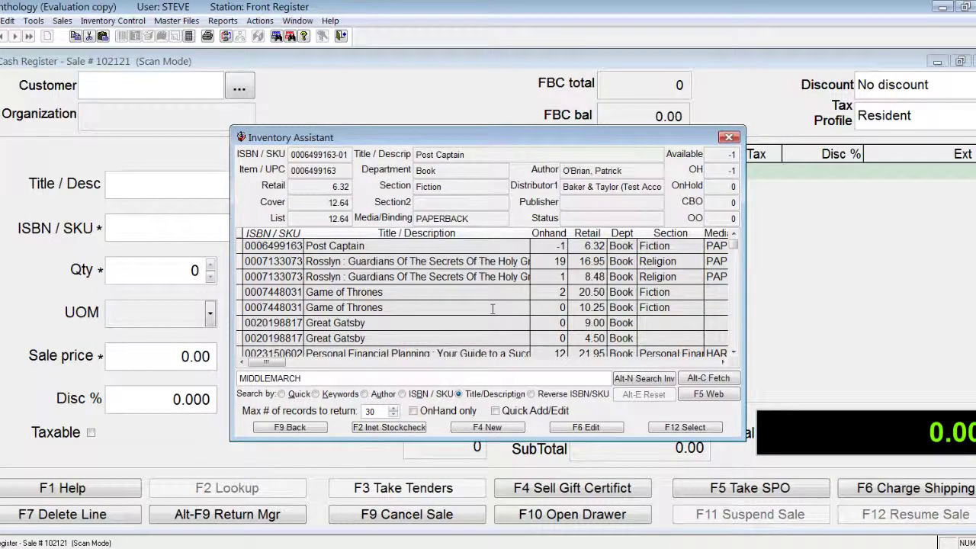
click(466, 378)
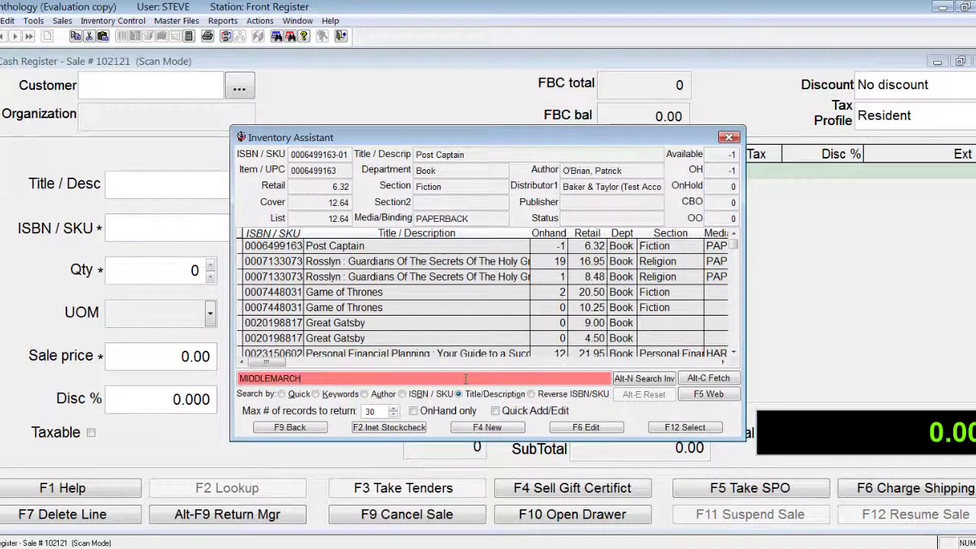
click(703, 379)
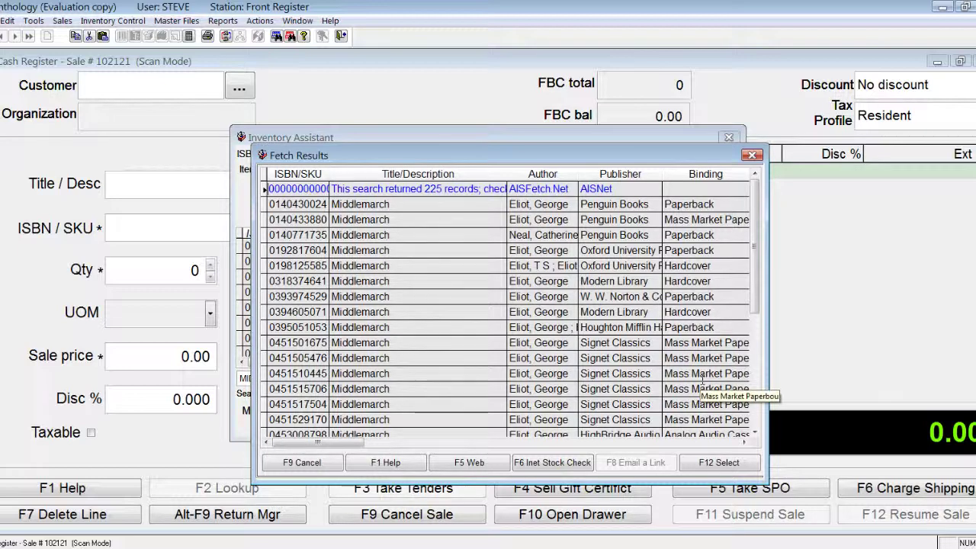
- Resize the fetch result columns, review the editions sorted by Binding, and leave the lookup without selecting one
double_click(264, 177)
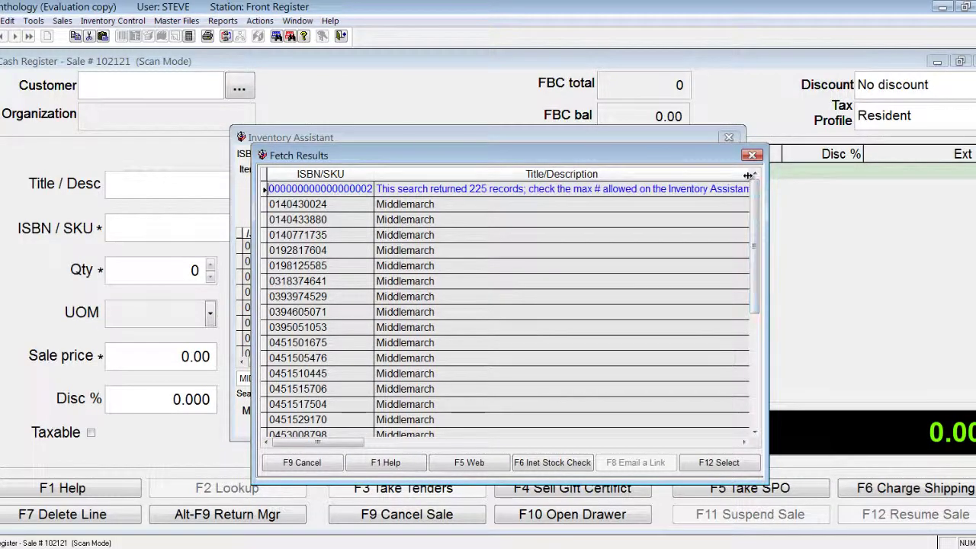
drag(749, 176, 459, 205)
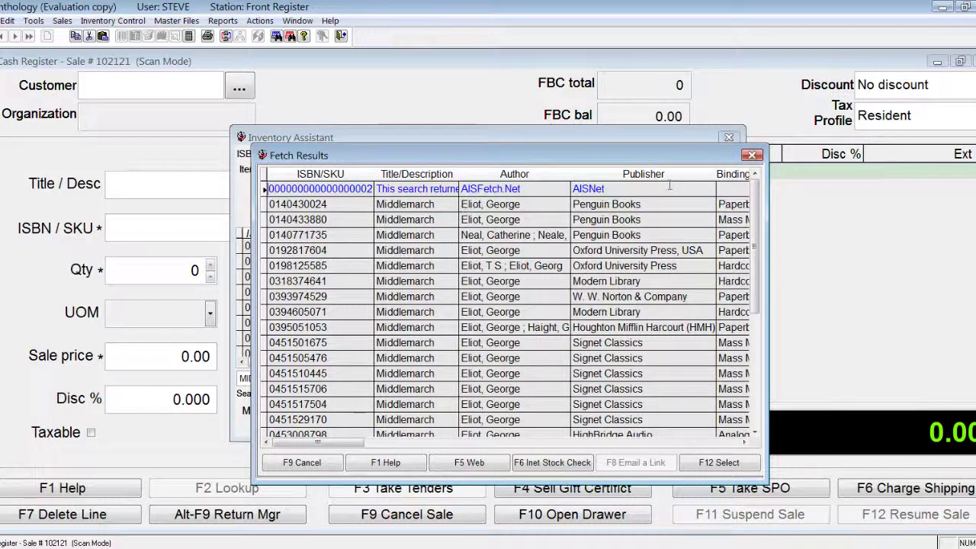
drag(716, 174, 640, 187)
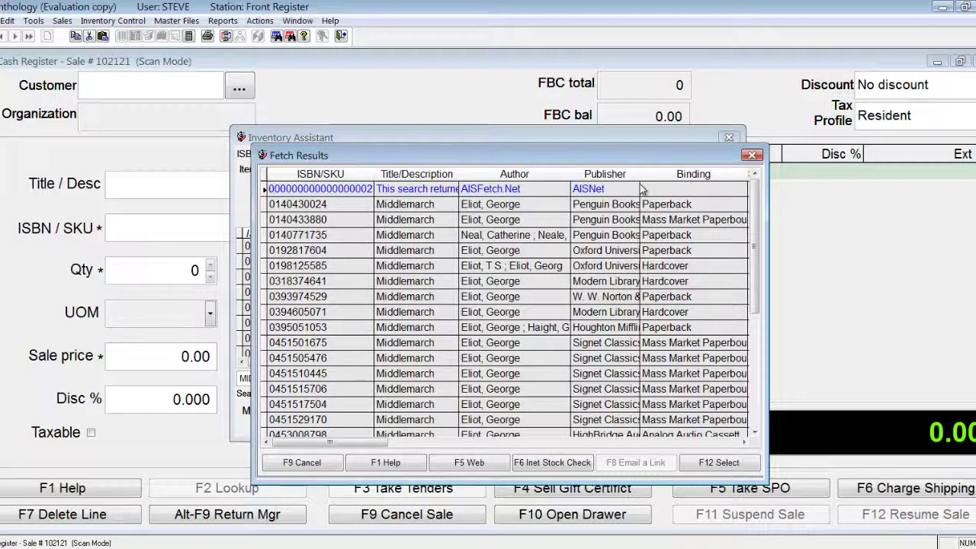
click(655, 175)
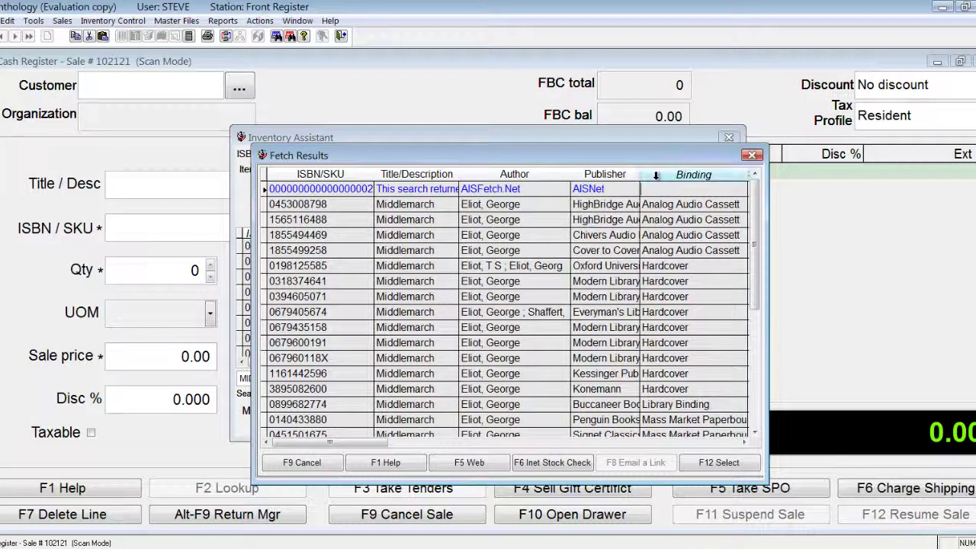
drag(757, 227, 756, 281)
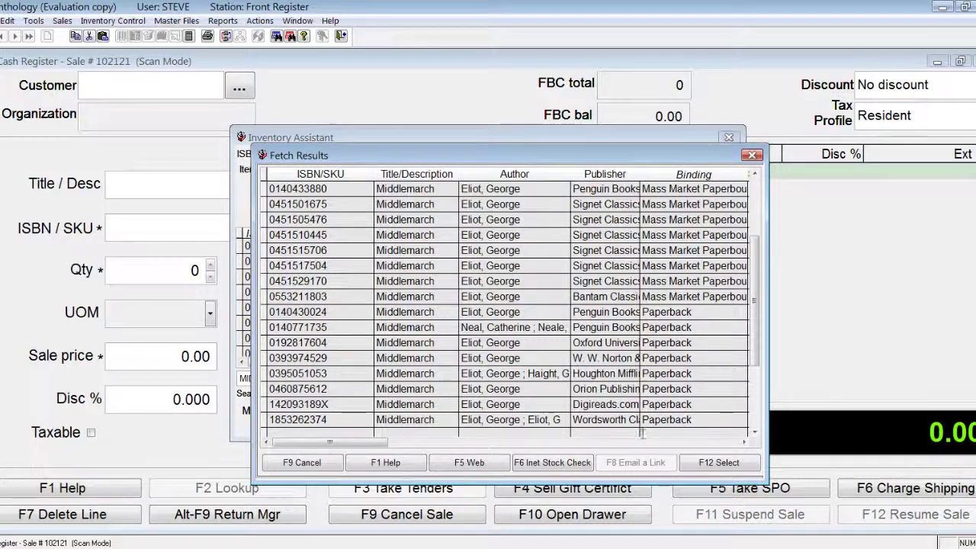
click(319, 463)
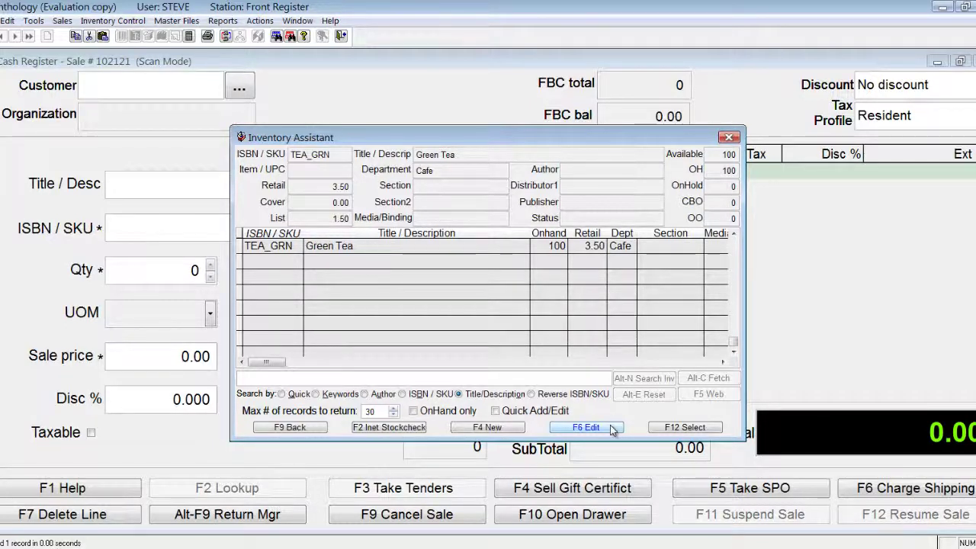
click(309, 429)
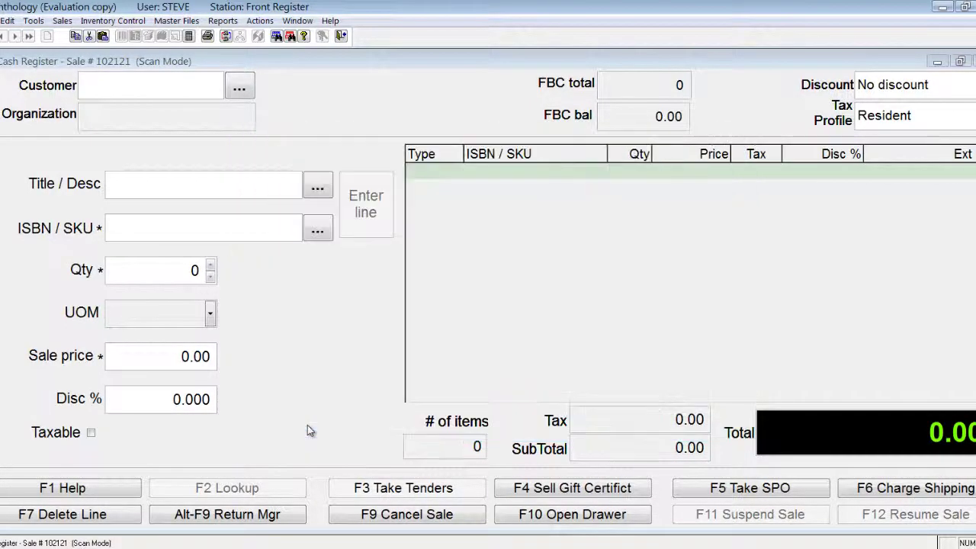
- Reopen the inventory lookup and run a web search for MIDDLEMARCH on the IndieCommerce resource
click(318, 230)
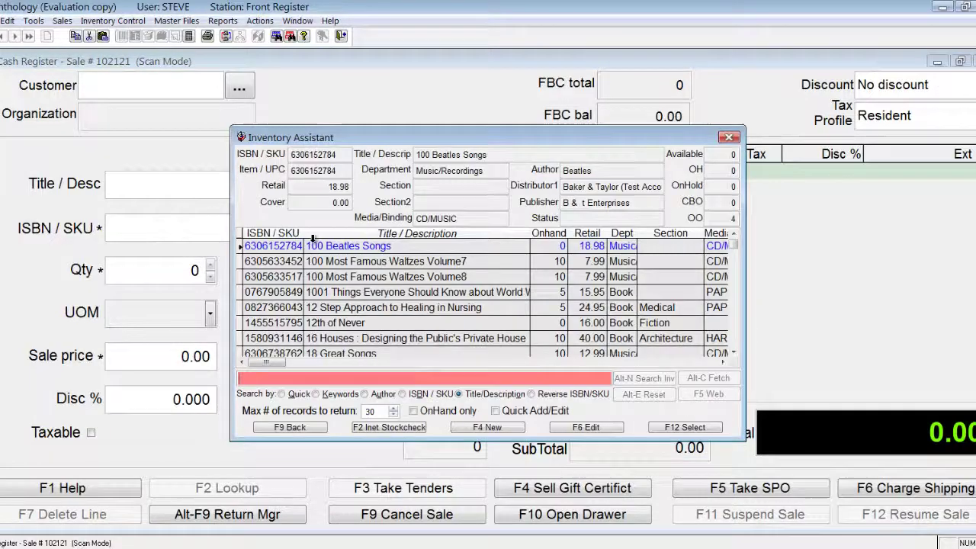
text(MIC)
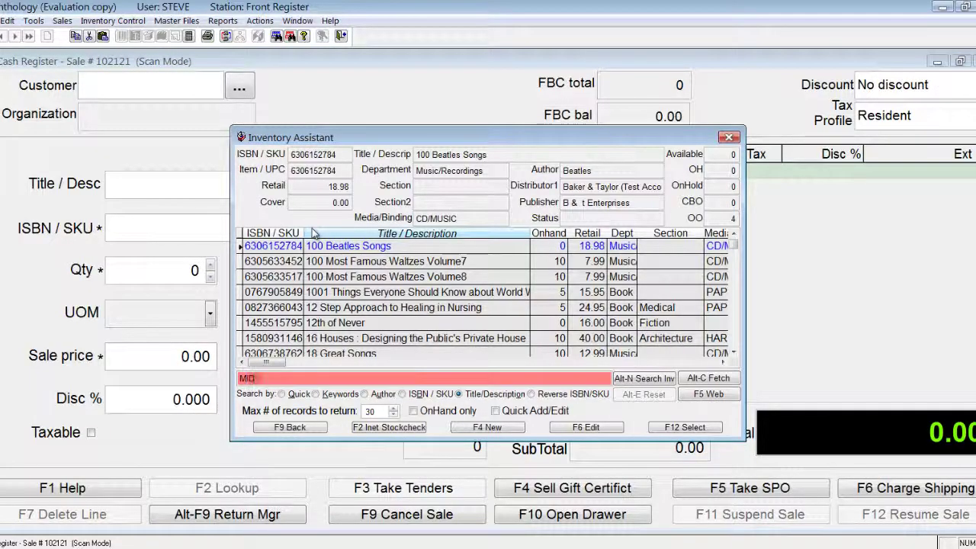
text(DLEMARC)
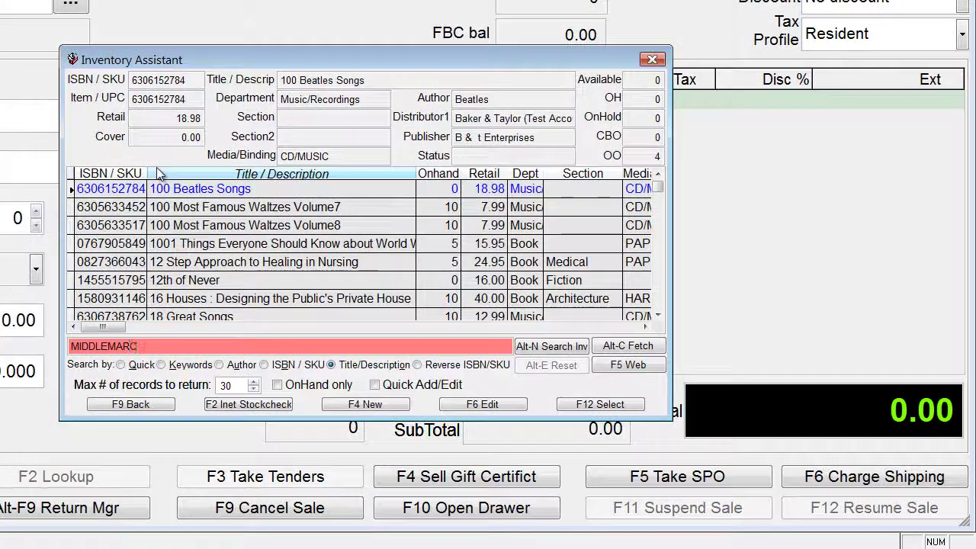
text(H)
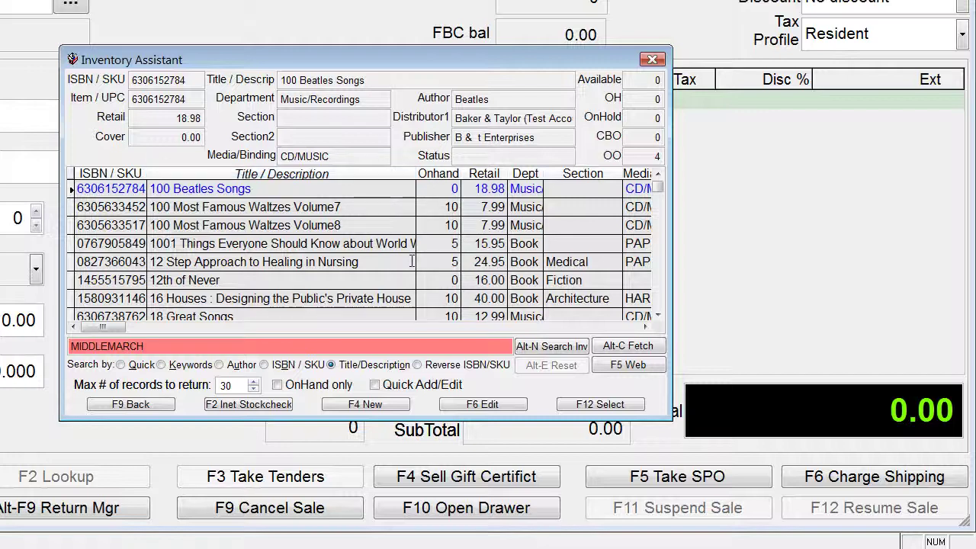
click(625, 365)
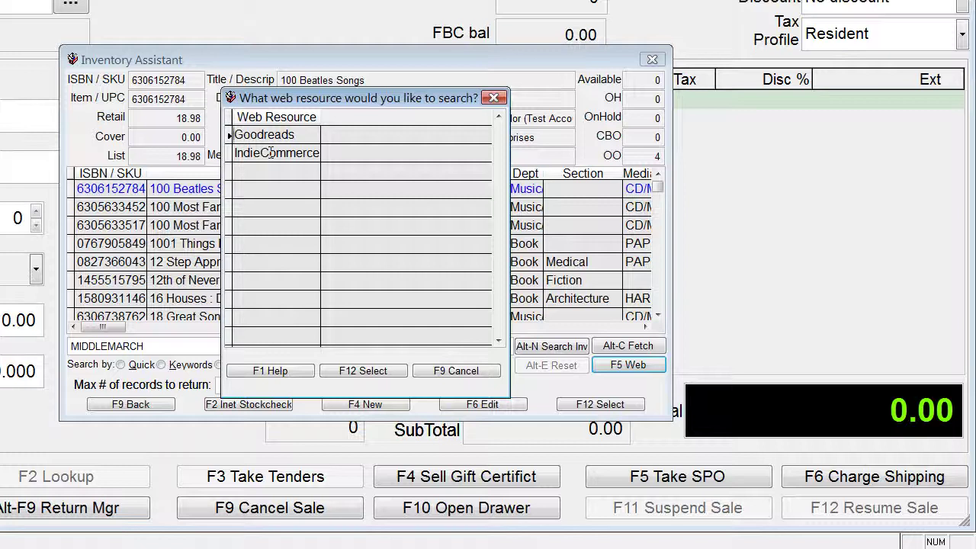
click(278, 153)
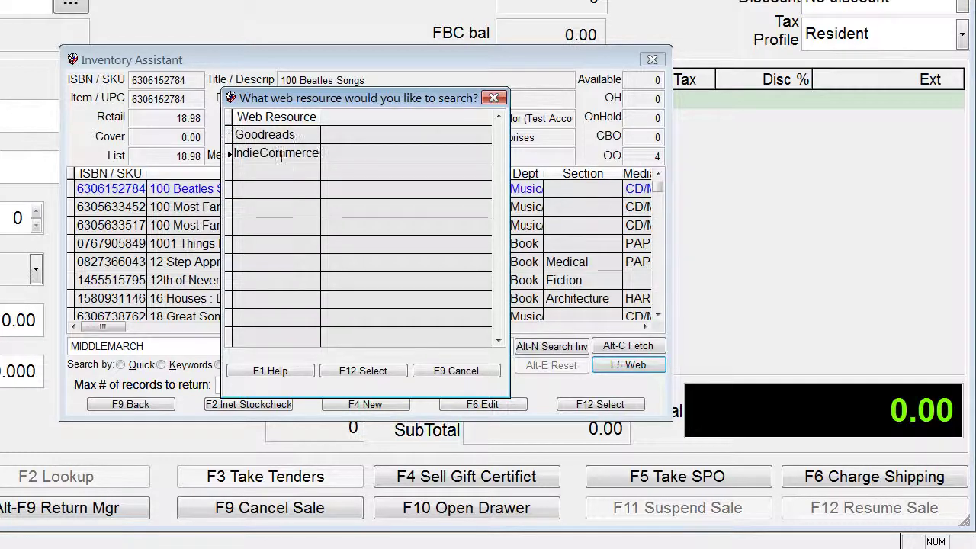
click(359, 374)
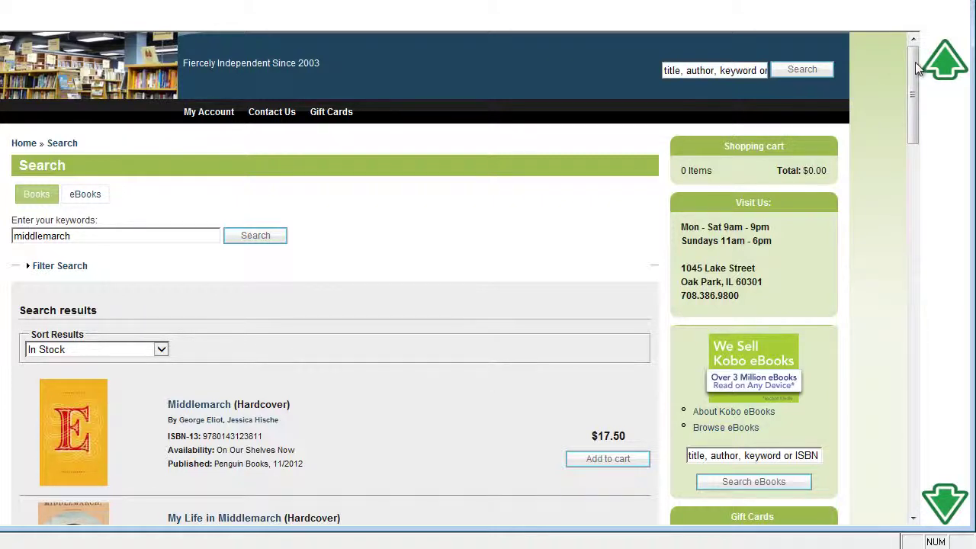
- Browse the store website's results and open the Penguin Classics paperback edition of Middlemarch
mouse_move(915, 64)
mouse_down()
mouse_move(917, 143)
mouse_move(915, 82)
mouse_up()
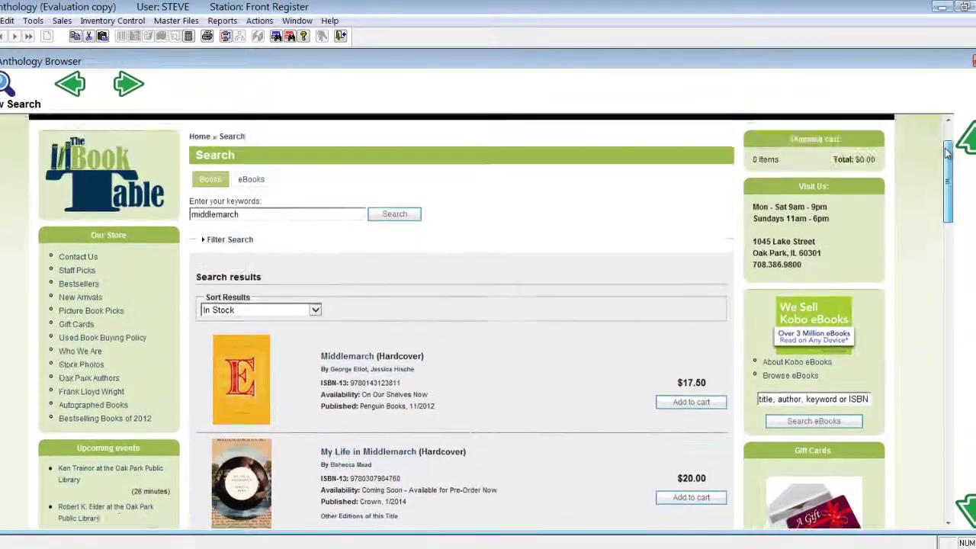
drag(947, 153, 947, 137)
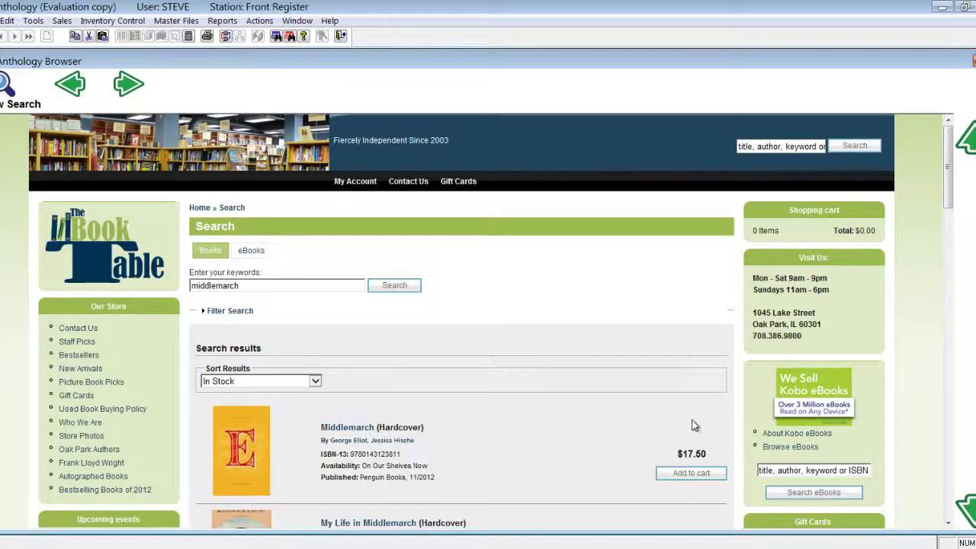
click(949, 526)
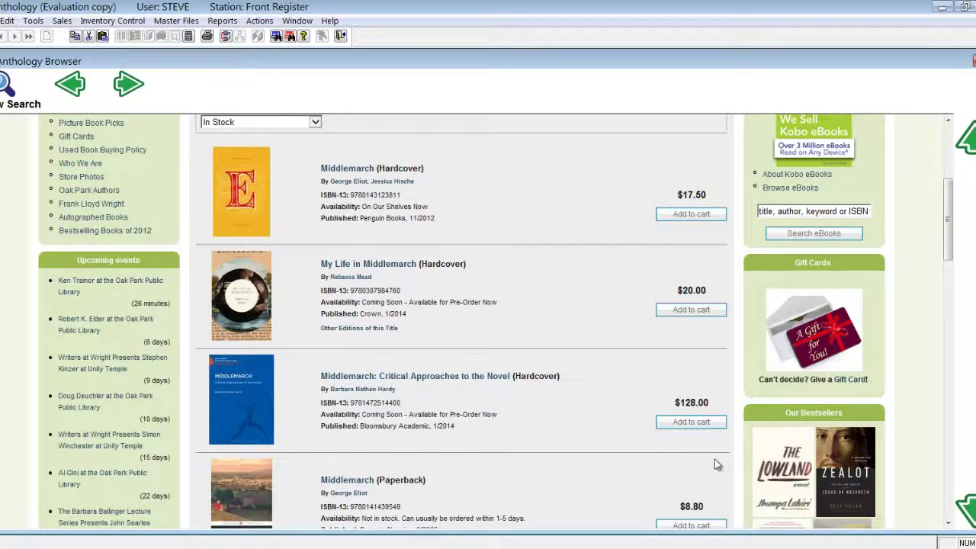
scroll(949, 525, down, 3)
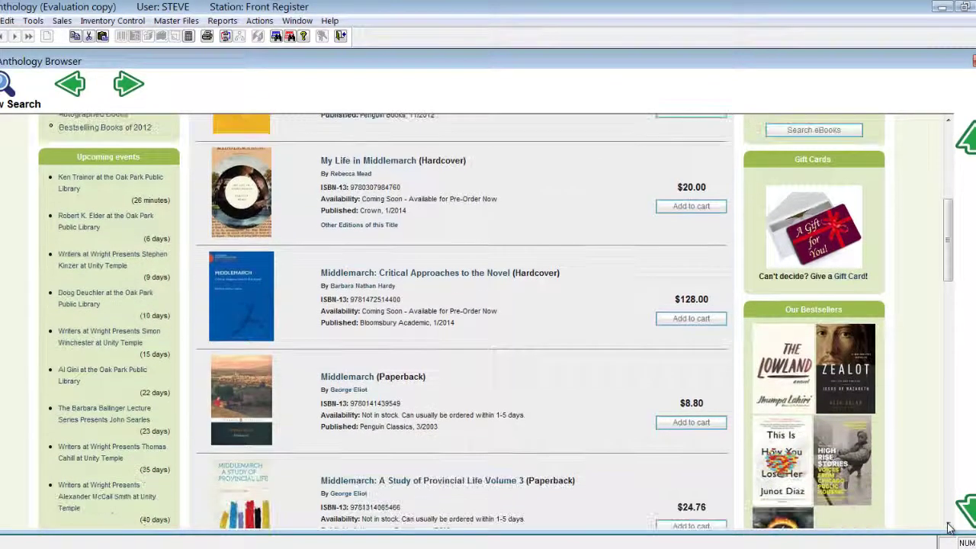
click(349, 379)
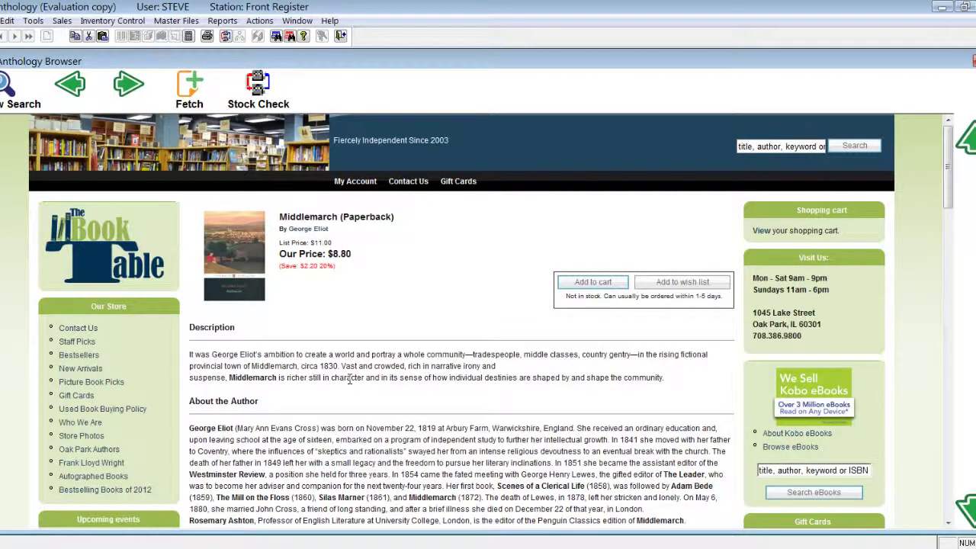
- View the paperback's enlarged cover and read through its description and product details
click(244, 256)
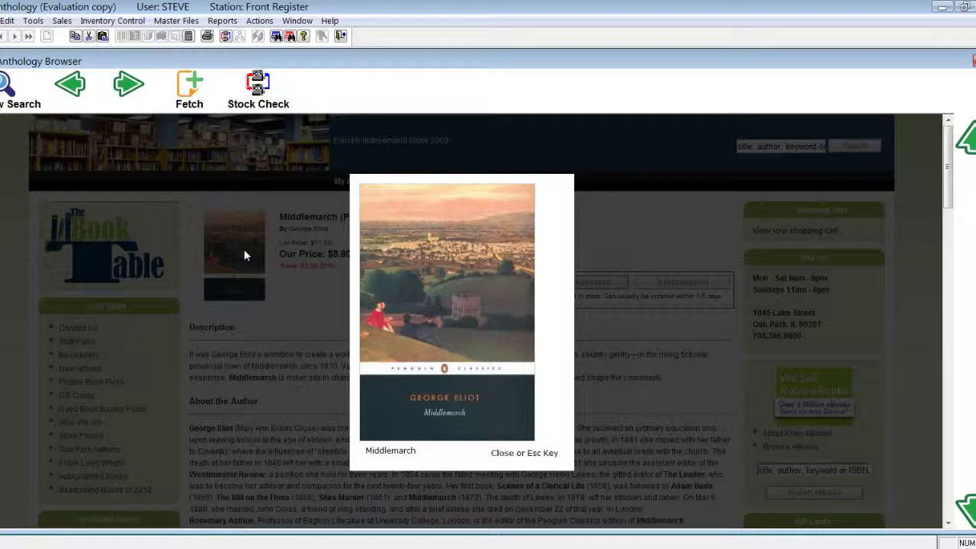
click(243, 249)
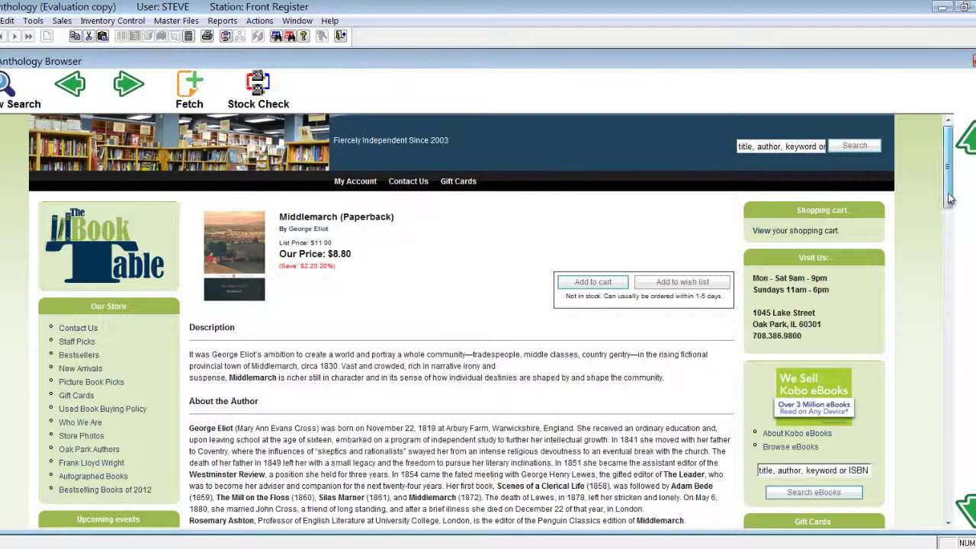
drag(950, 200, 951, 227)
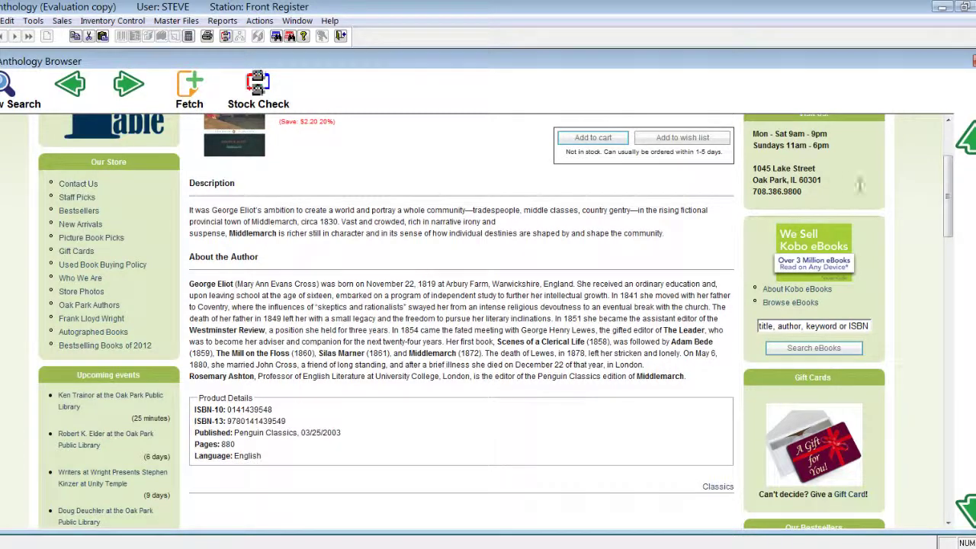
drag(944, 214, 947, 176)
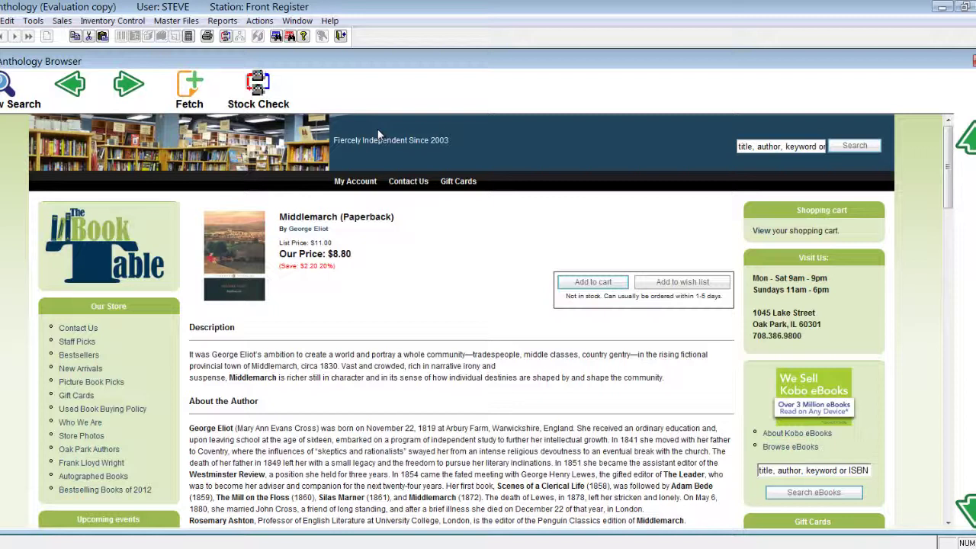
- Run a warehouse stock check on the paperback and fetch the title into a new inventory record
click(258, 89)
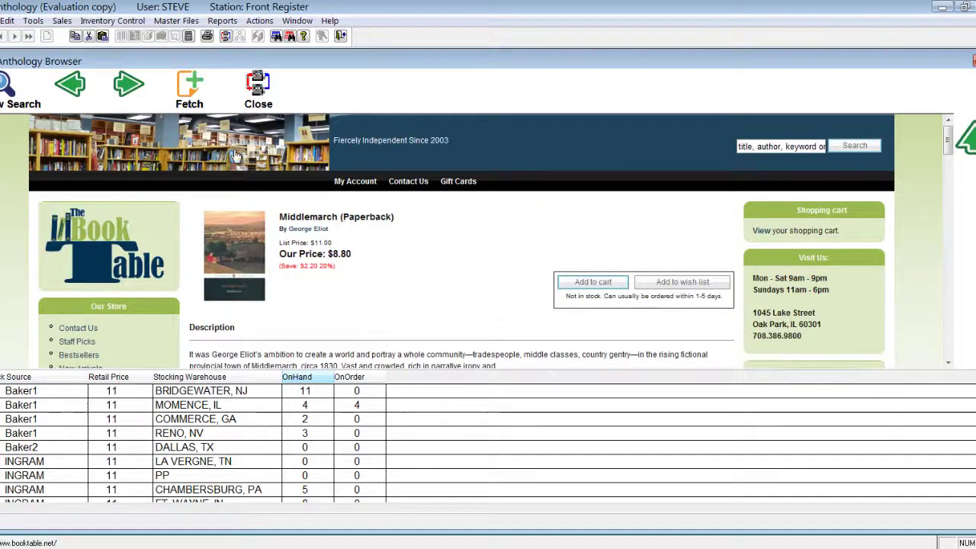
click(190, 90)
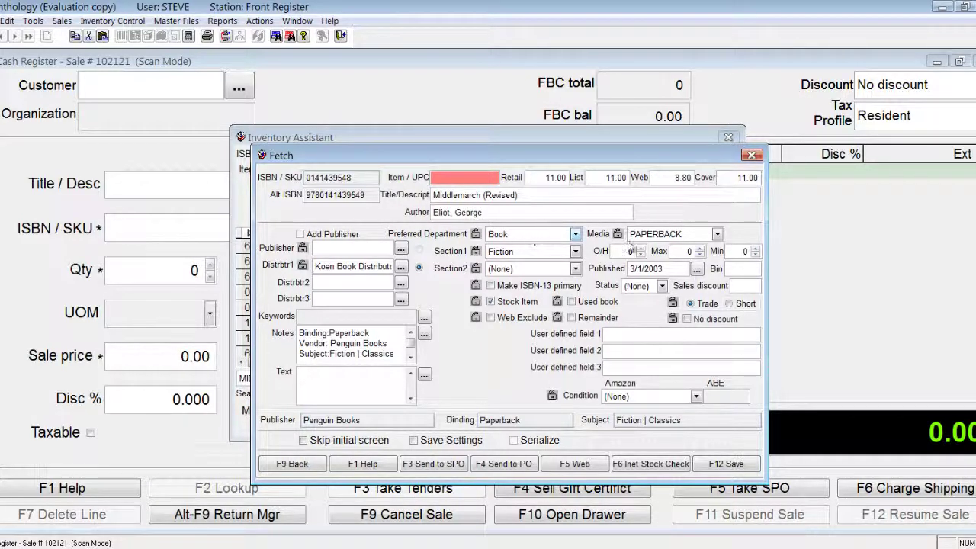
- Set the fetched Middlemarch record's preferred department to BOOK and send the title to a special order on the sale
click(529, 238)
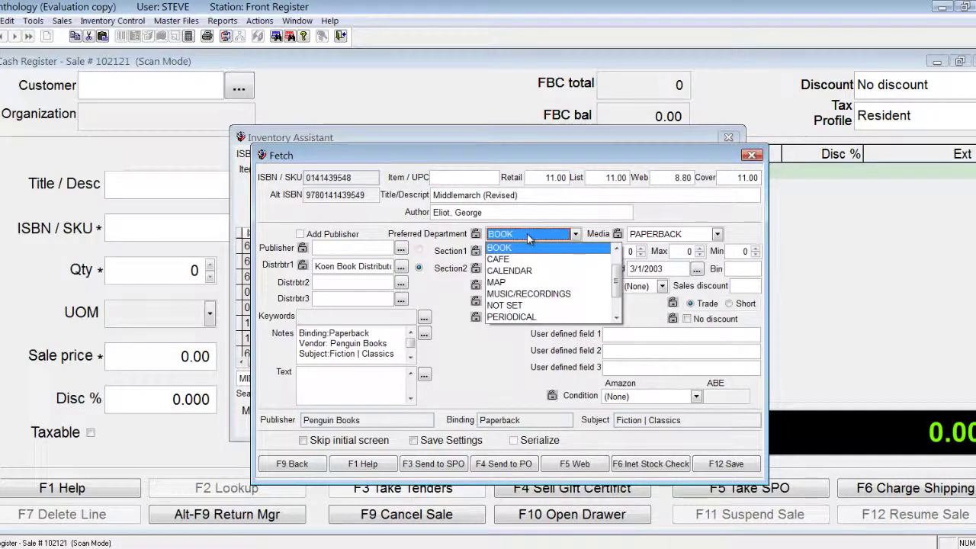
click(528, 238)
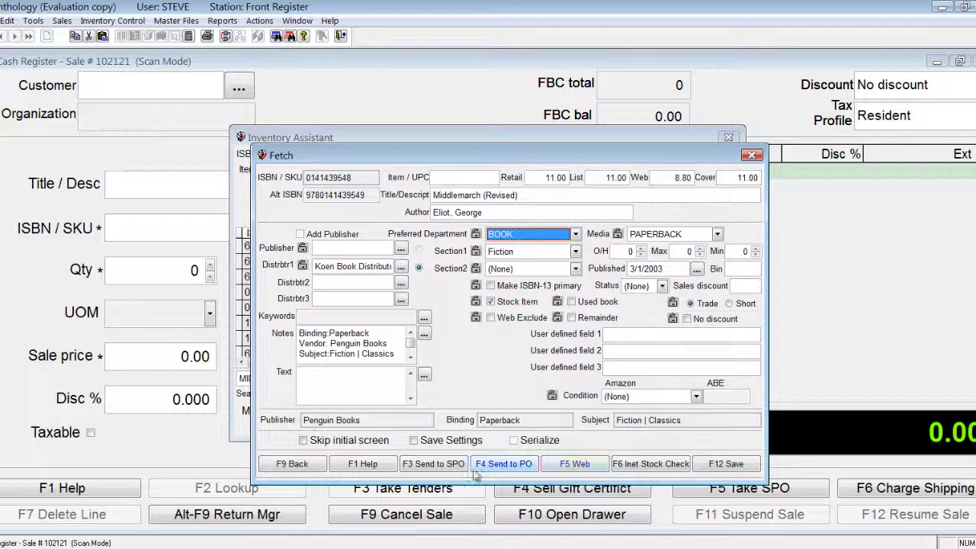
click(421, 465)
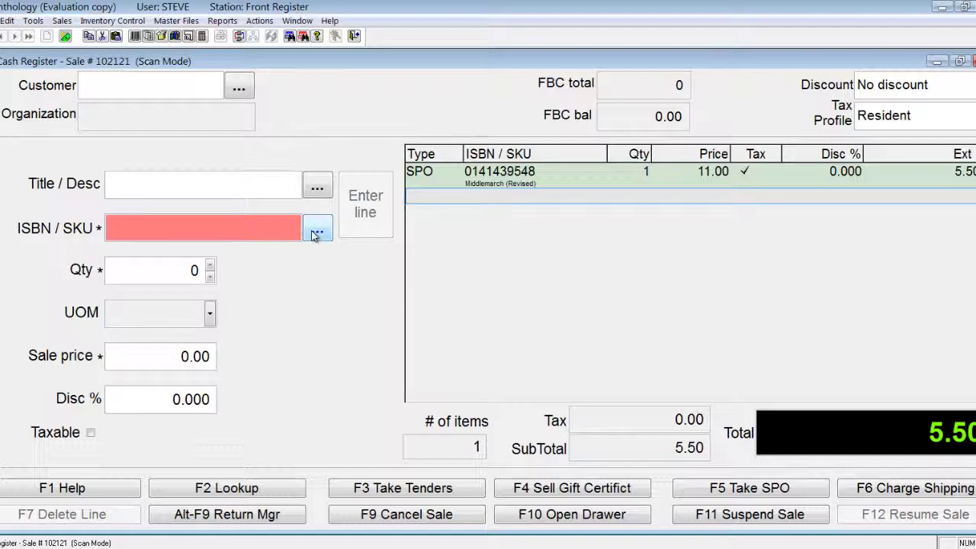
- Reopen the inventory lookup from the register and run a web search for MIDDLEMARCH on the Goodreads resource
click(220, 489)
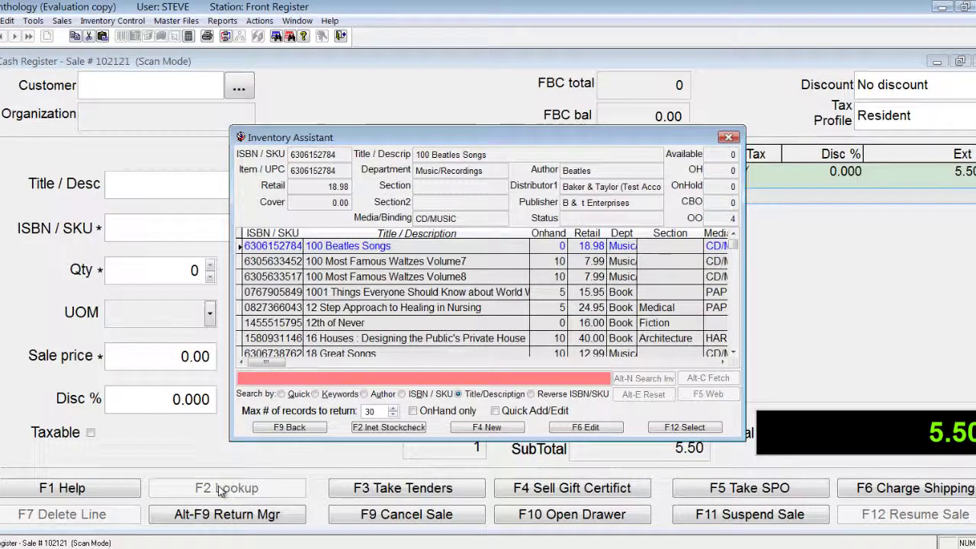
text(MiDDLEMAR)
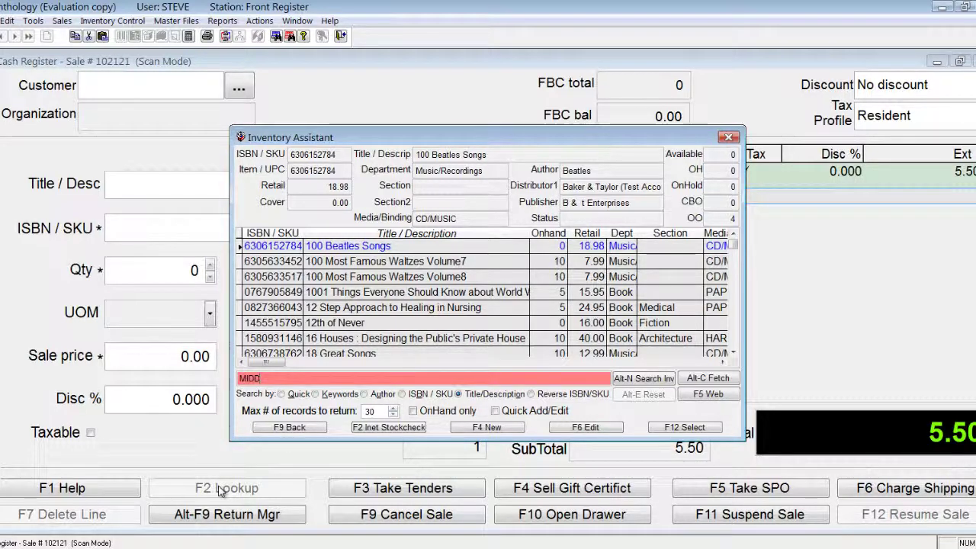
text(CH)
click(701, 396)
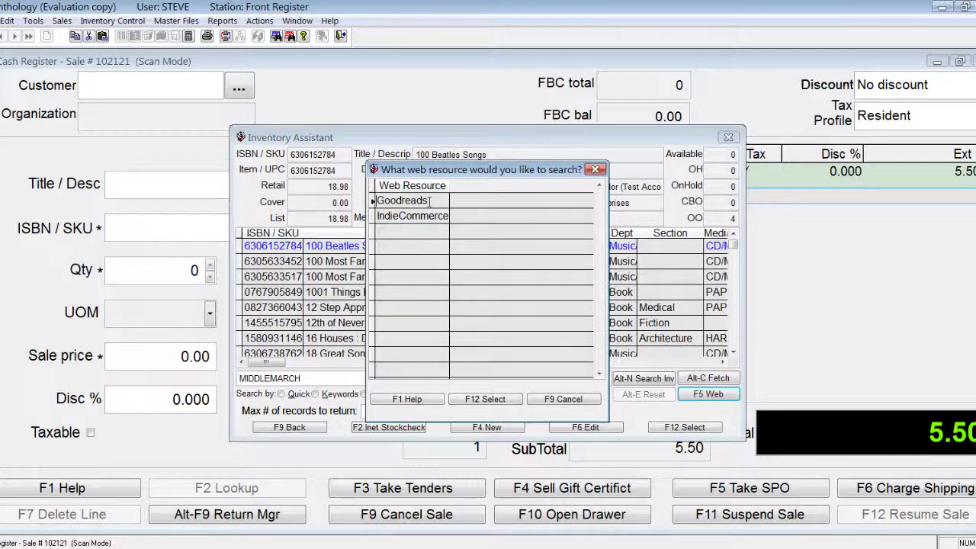
click(470, 402)
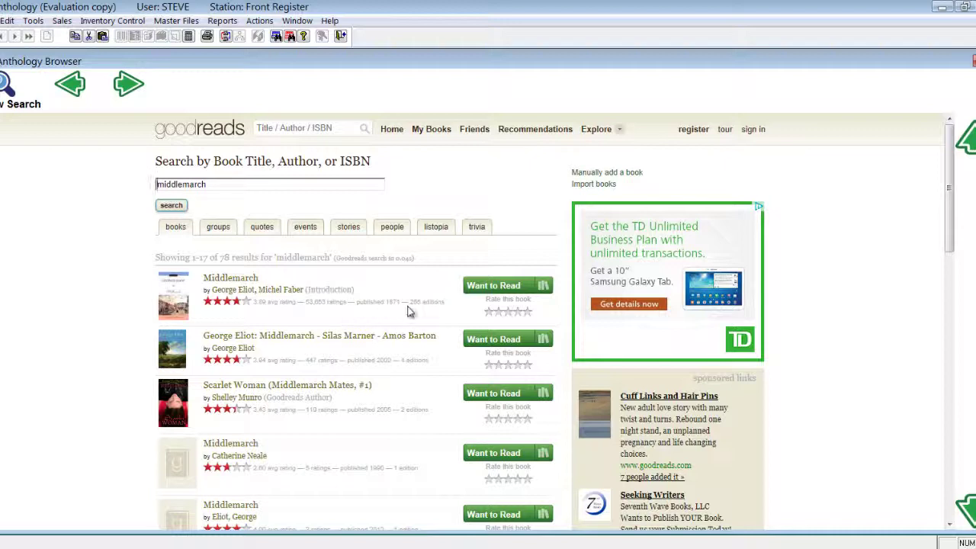
- Open the first Middlemarch result by George Eliot and check its warehouse stock, closing the stock list when done
click(226, 282)
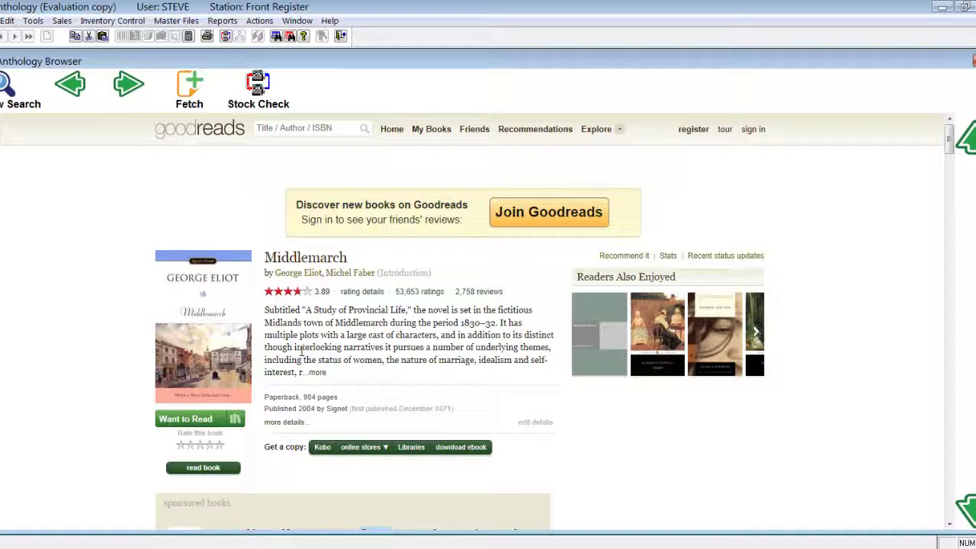
click(258, 88)
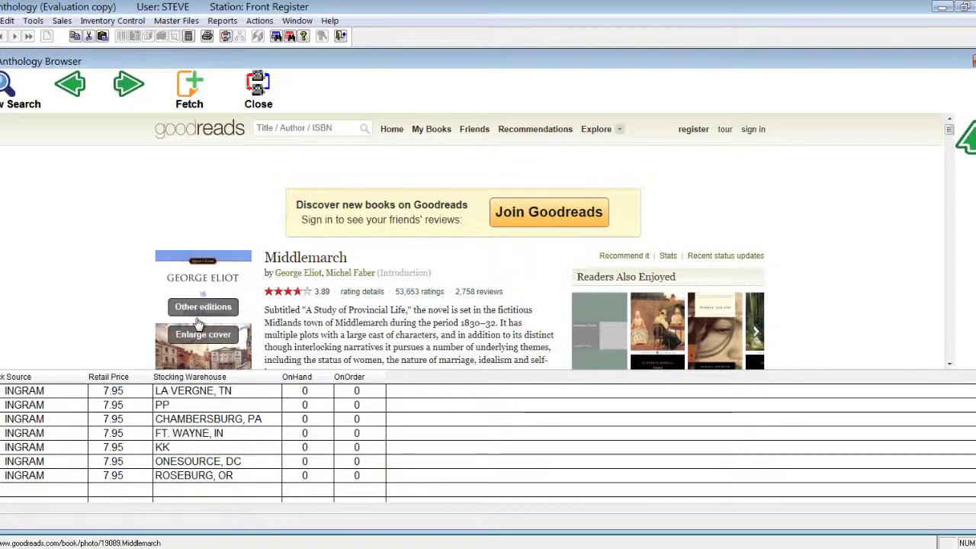
click(258, 87)
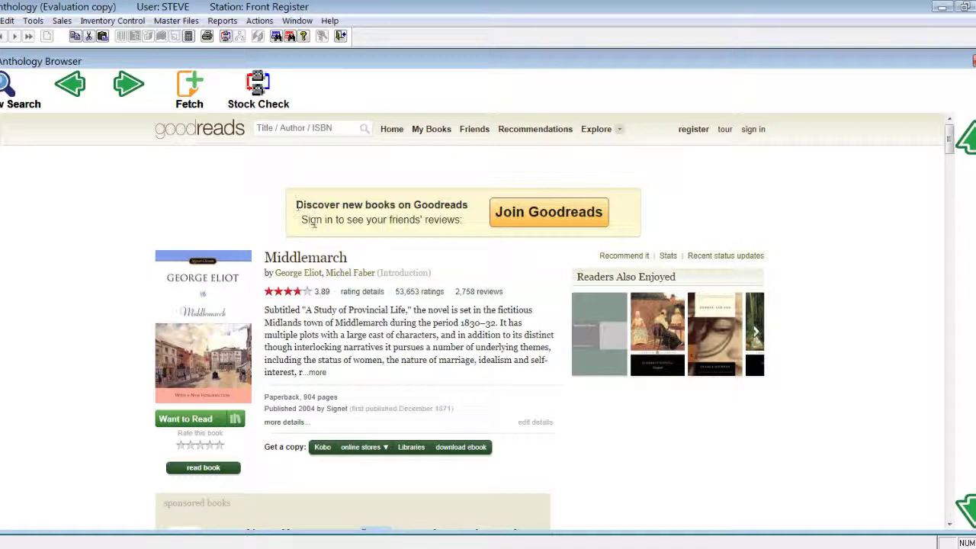
- Browse the book's other editions, open the March 25th 2003 Penguin Classics paperback and run a warehouse stock check on it
mouse_move(238, 282)
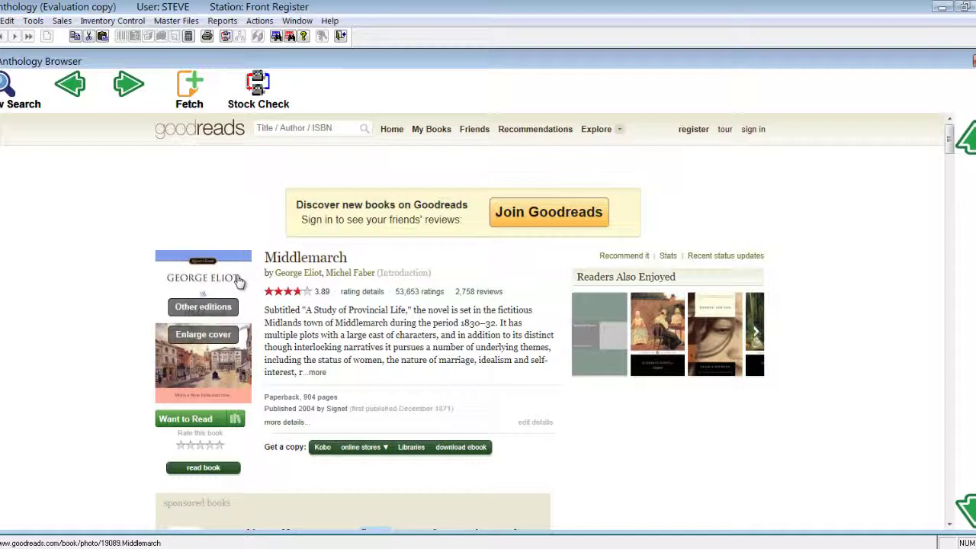
click(203, 308)
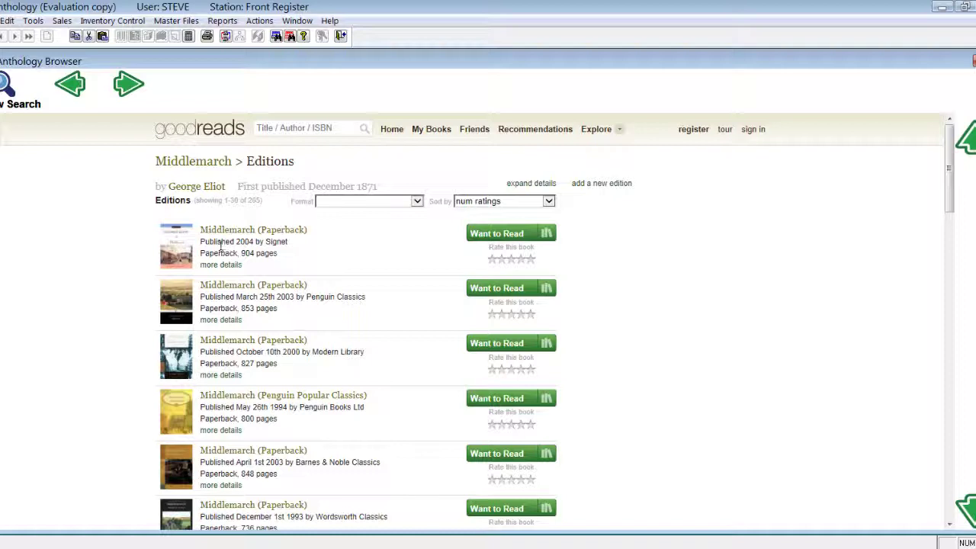
click(221, 288)
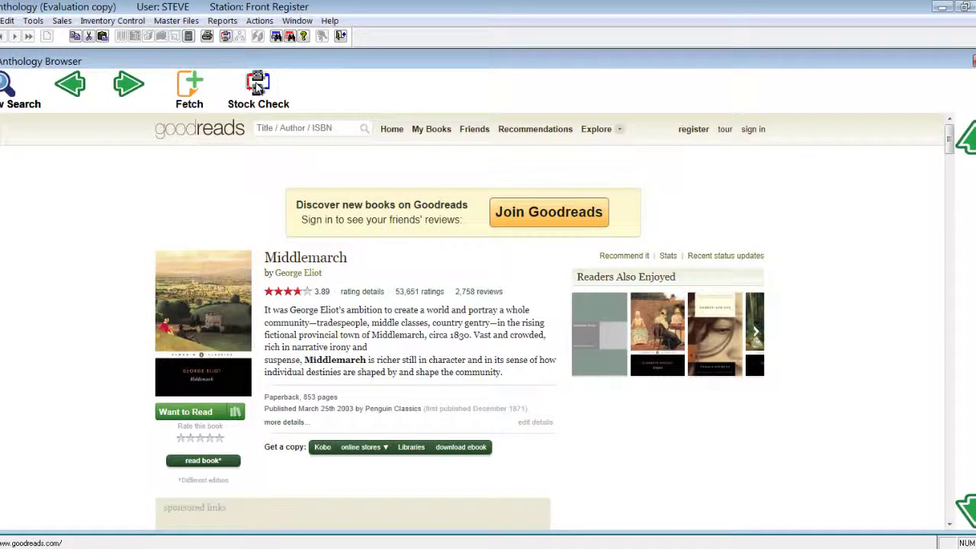
click(257, 86)
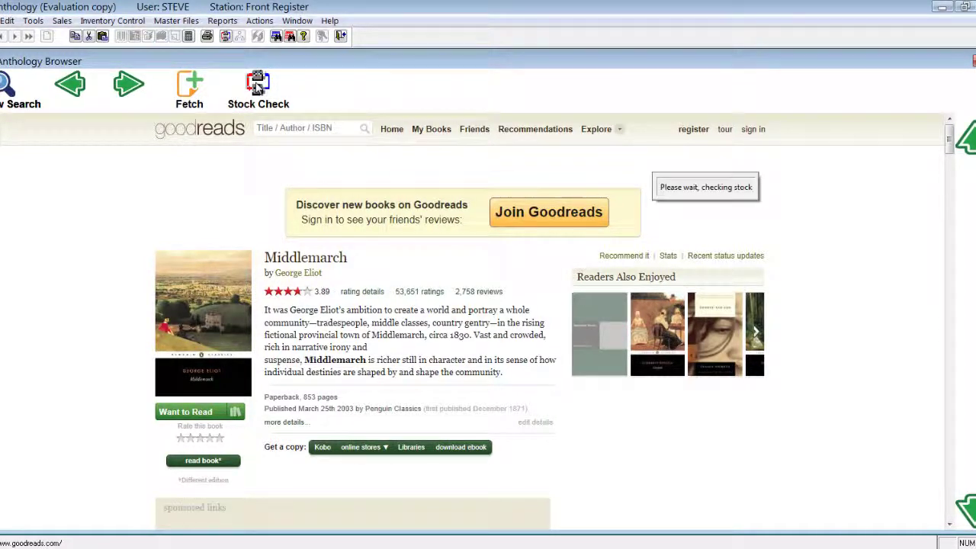